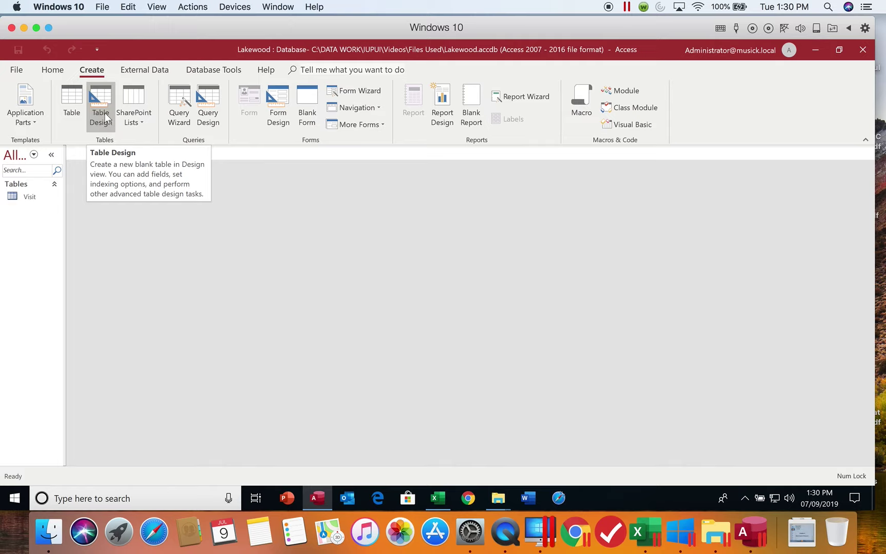
# - Create a new table in Design view and add a Short Text field InvoiceNum with the description "Primary key"
pyautogui.click(105, 114)
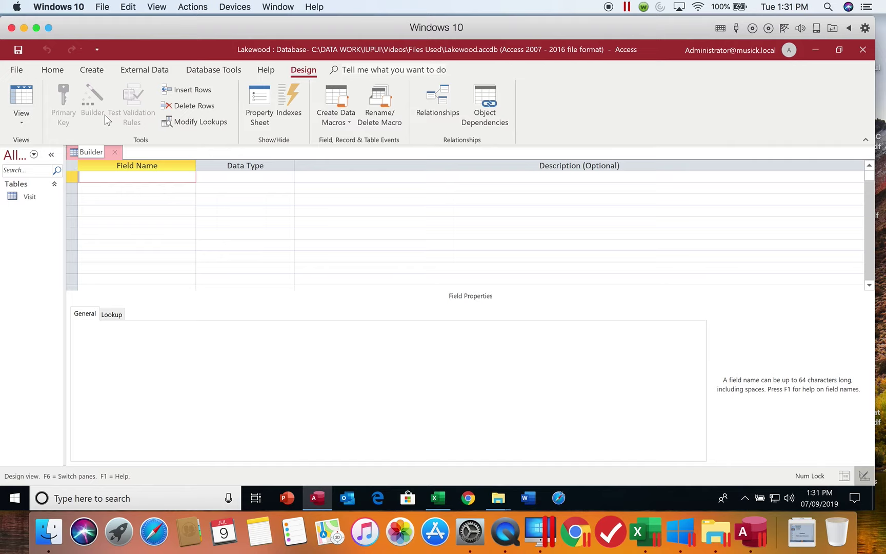
pyautogui.click(115, 177)
pyautogui.write('Invoice')
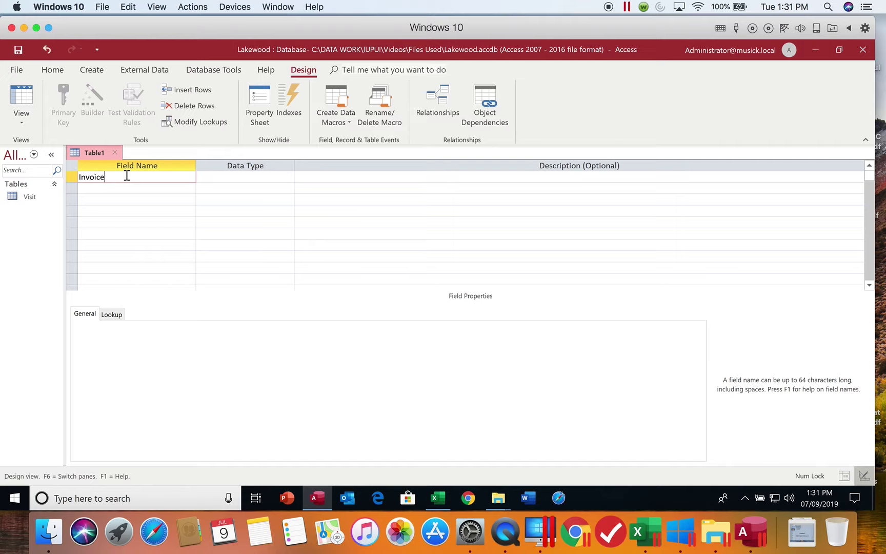
pyautogui.write('Num')
pyautogui.press('Tab')
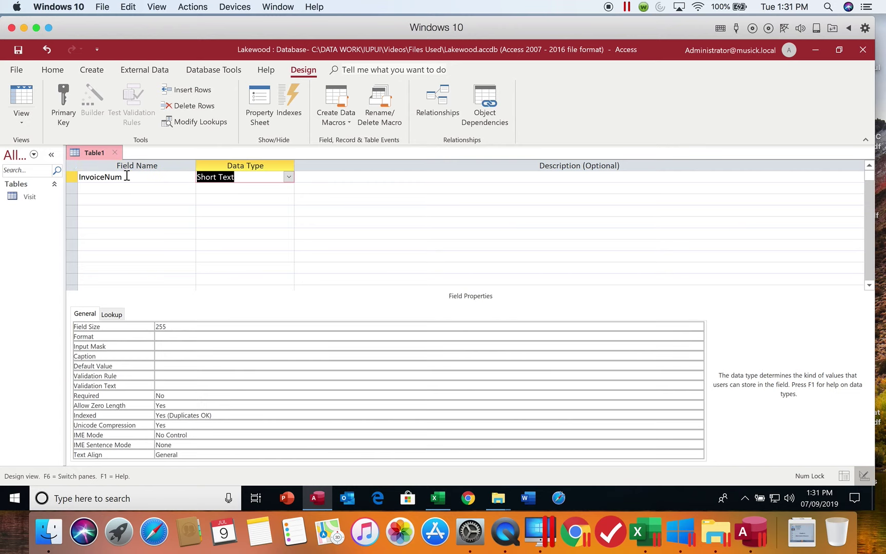
pyautogui.click(290, 177)
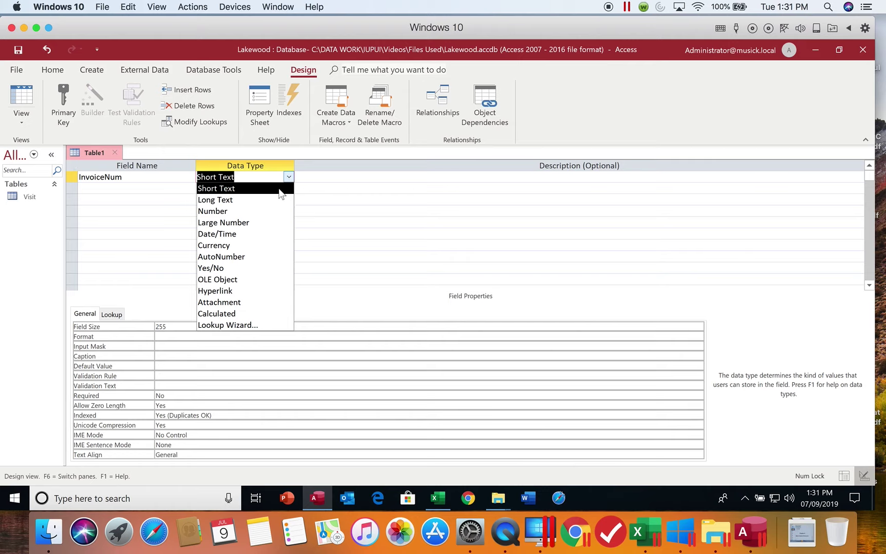
pyautogui.click(278, 188)
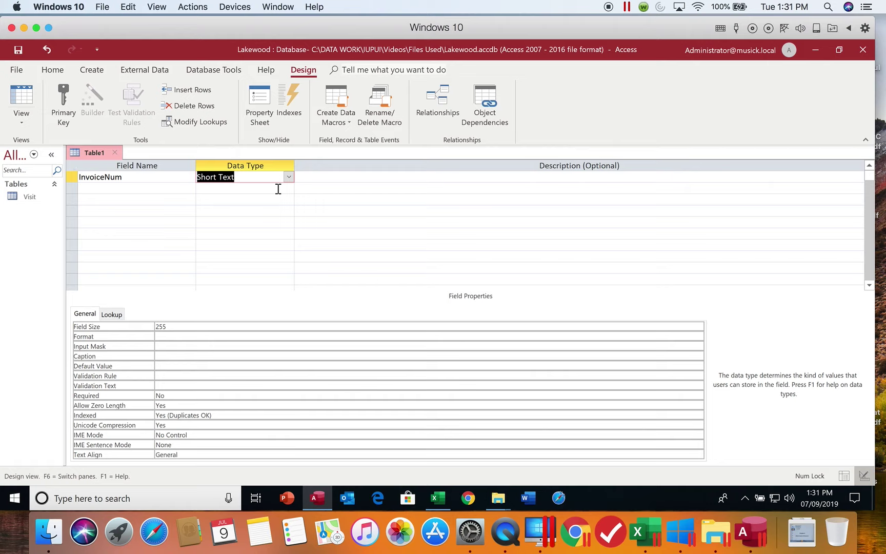
pyautogui.press('Tab')
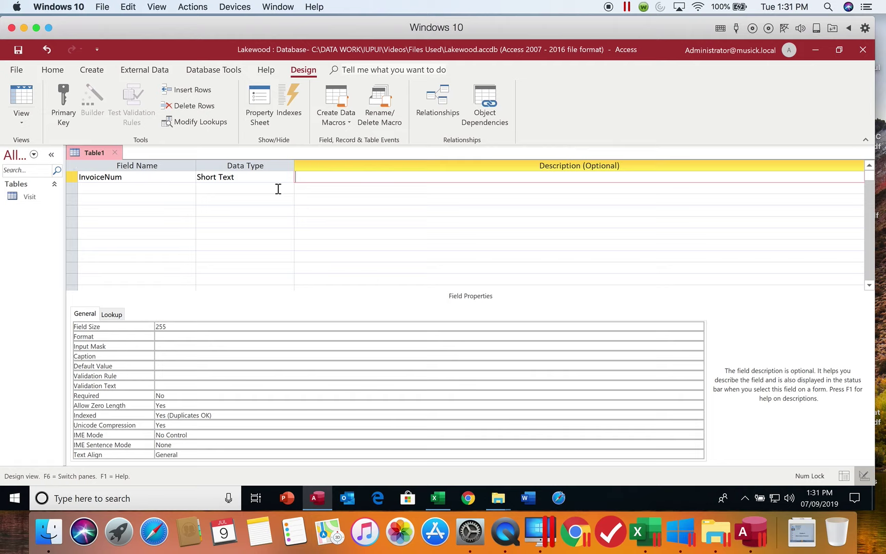
pyautogui.write('Primary key')
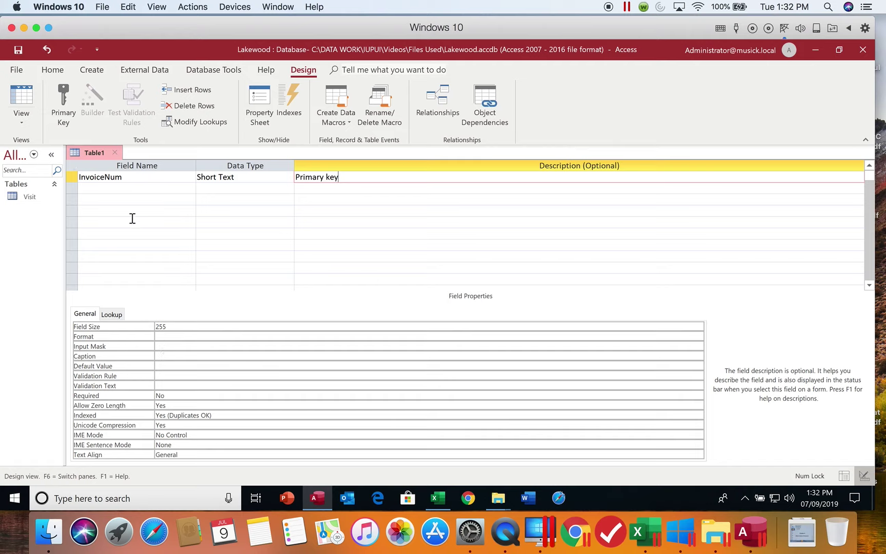
# - Add a second field, VisitID, as Short Text with the description "Foreign key"
pyautogui.click(106, 189)
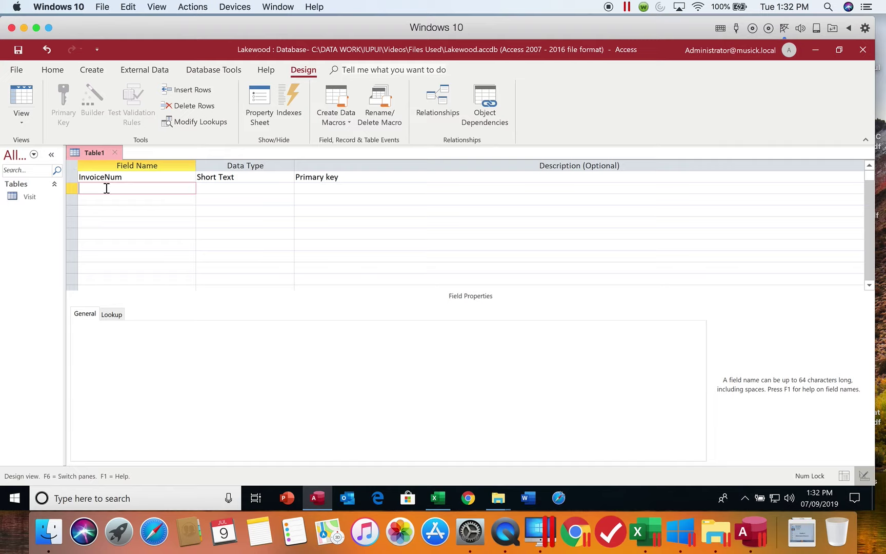
pyautogui.write('VisitID')
pyautogui.press('Tab')
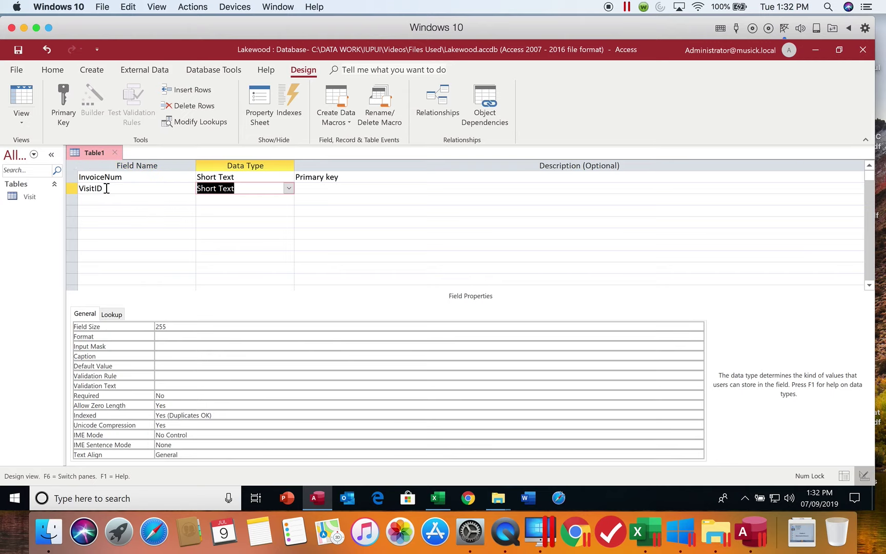
pyautogui.press('Tab')
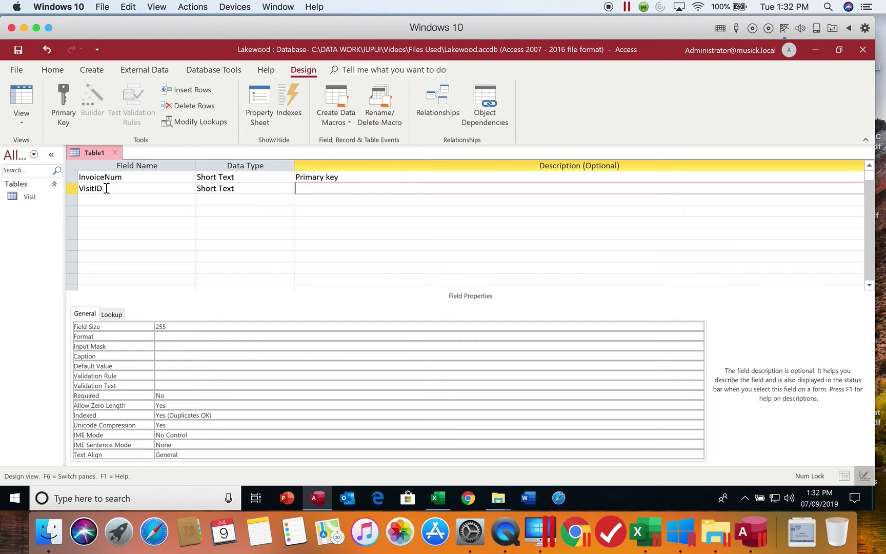
pyautogui.write('Foreign key')
# - Add a third field named InvoiceAmount with the Currency data type and no description
pyautogui.click(140, 202)
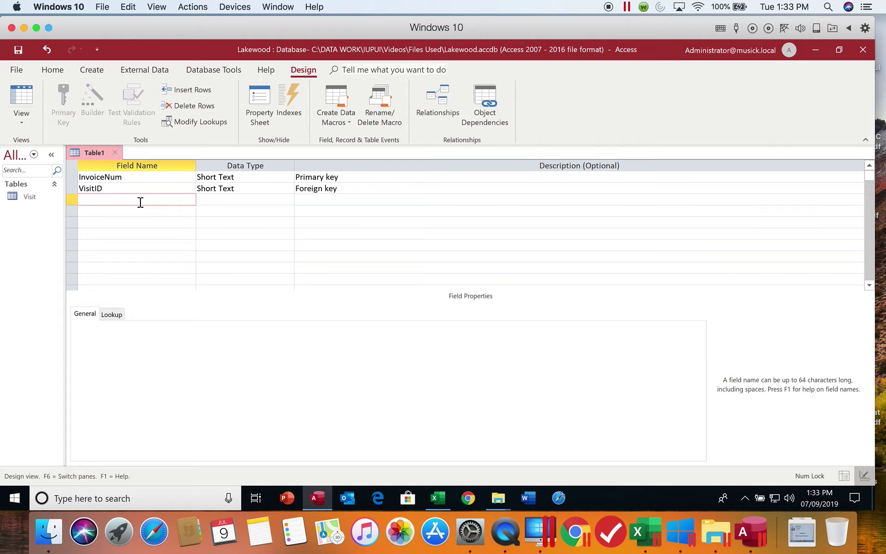
pyautogui.write('InvoiceAmount')
pyautogui.press('Tab')
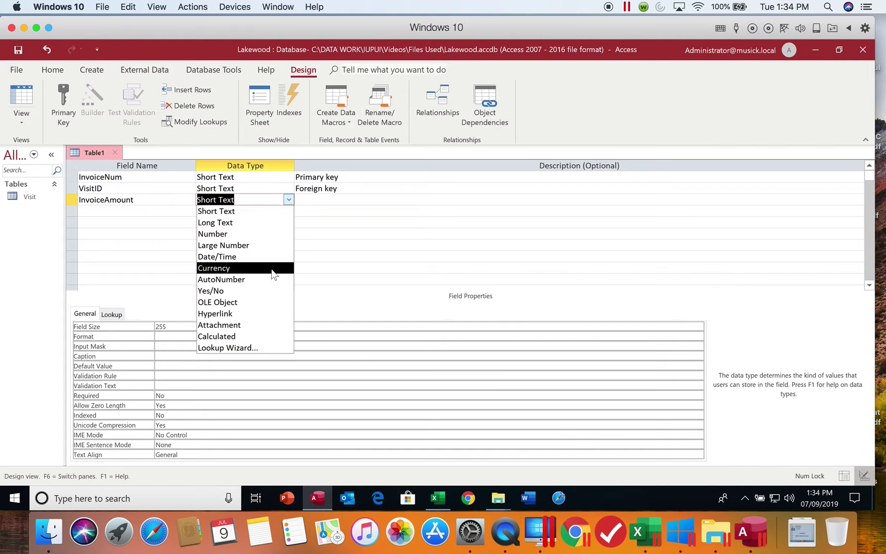
pyautogui.write('currency')
pyautogui.press('Tab')
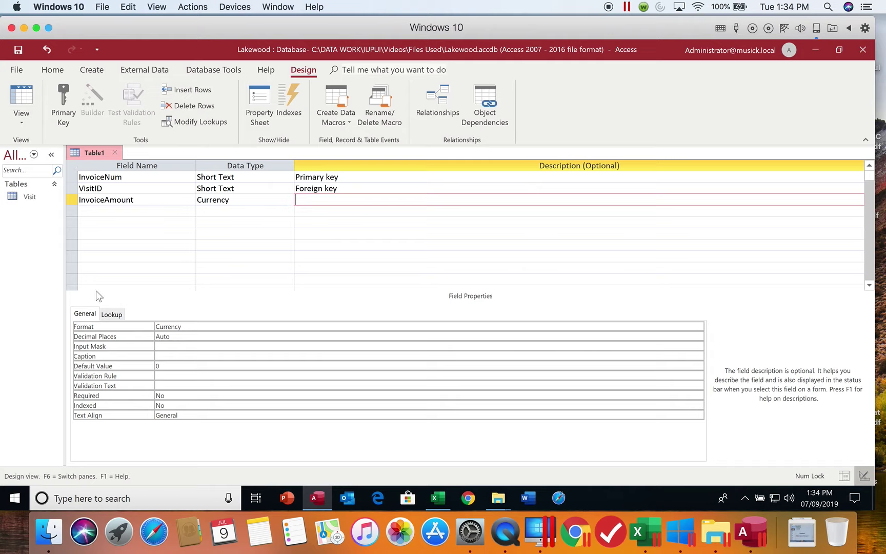
# - Add a field named InvoiceDate below InvoiceAmount with the Date/Time data type
pyautogui.click(100, 211)
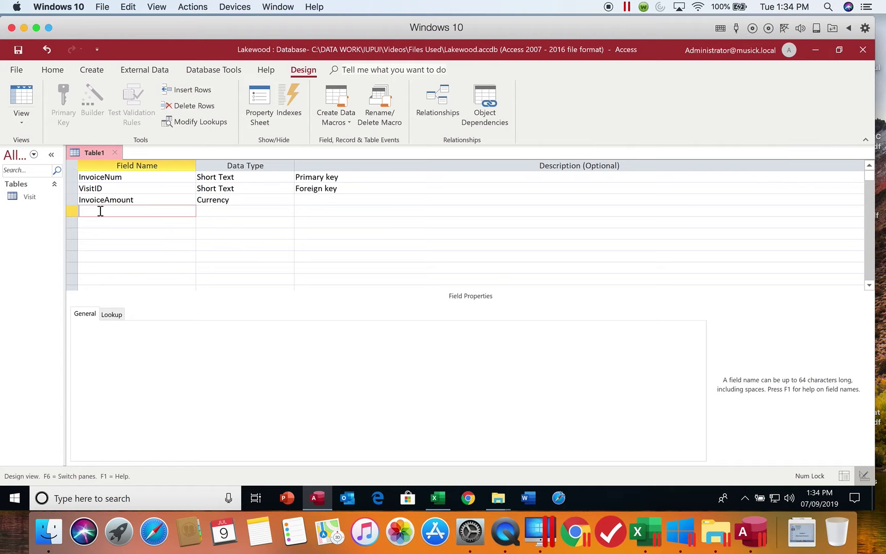
pyautogui.write('InvoiceDate')
pyautogui.press('Tab')
pyautogui.write('d')
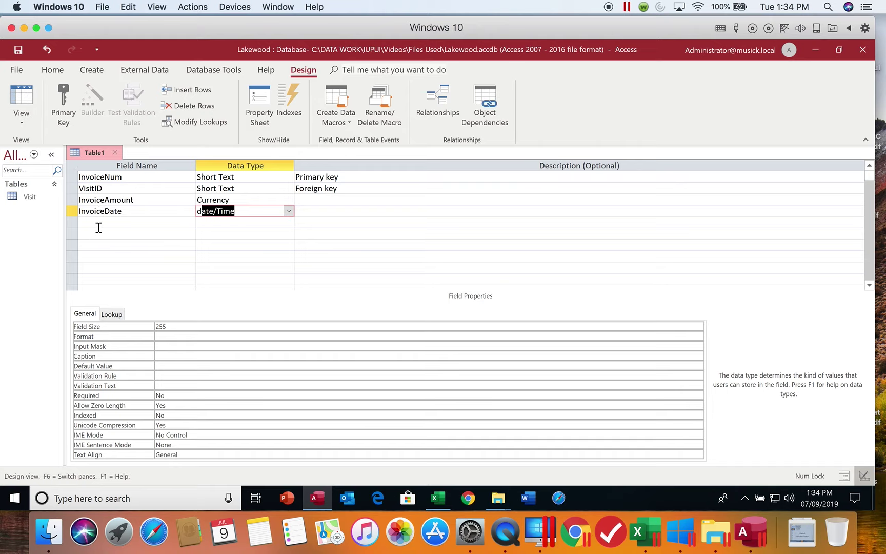
# - Add a field named InvoicePaid below InvoiceDate with the Yes/No data type
pyautogui.click(99, 225)
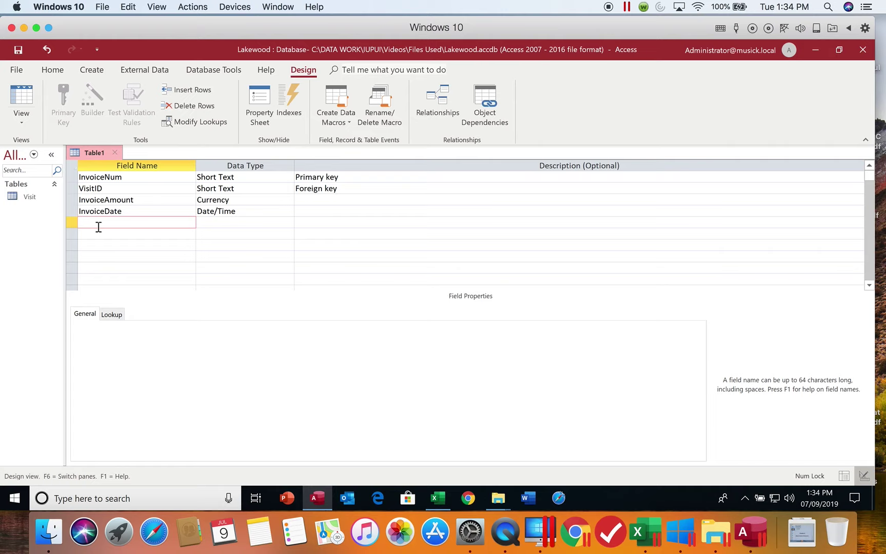
pyautogui.write('InvoicePaid')
pyautogui.press('Tab')
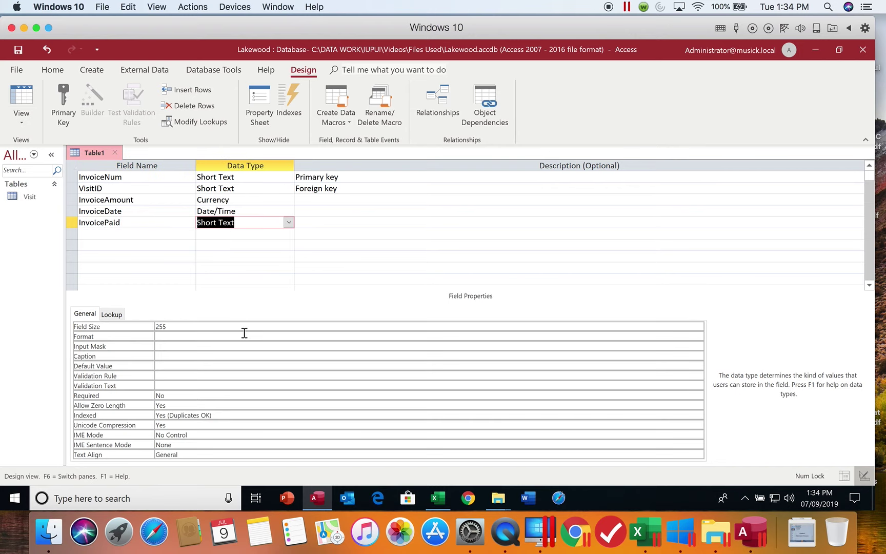
pyautogui.write('yes/No')
pyautogui.click(288, 223)
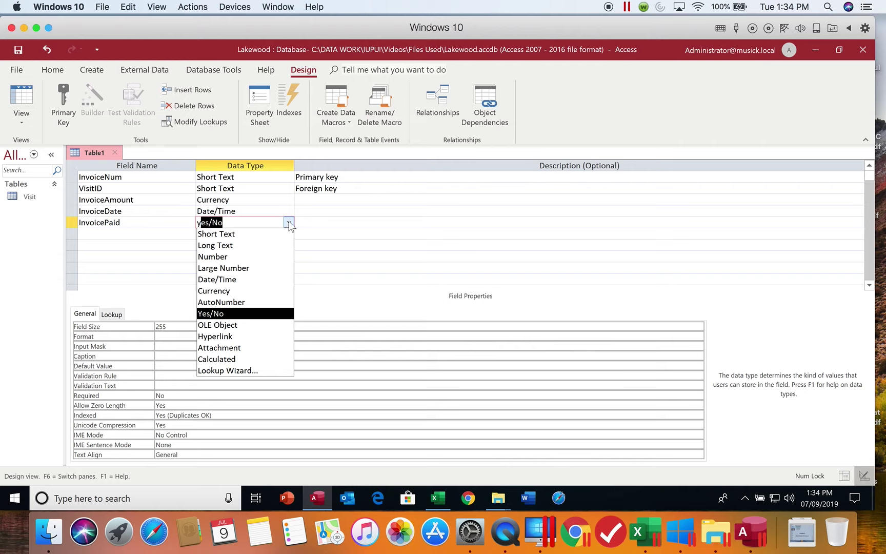
pyautogui.click(288, 223)
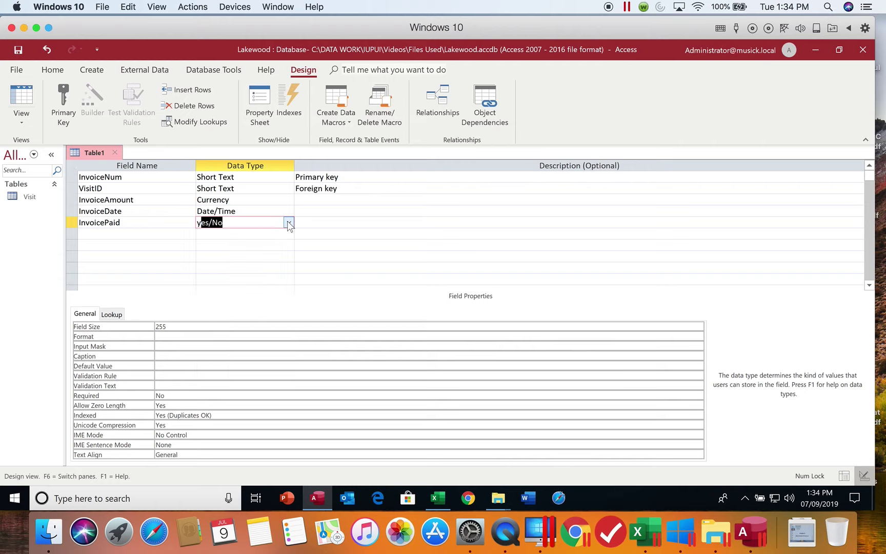
pyautogui.click(162, 235)
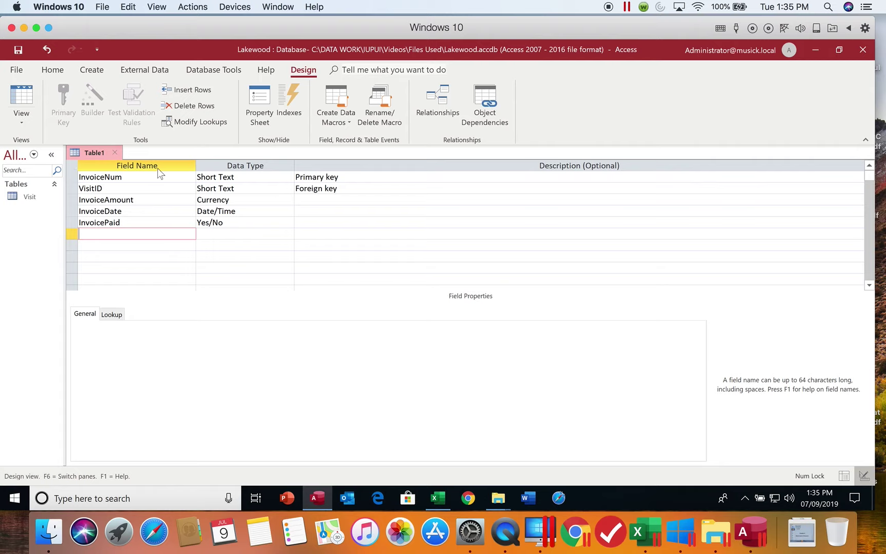
# - Set InvoiceNum as the table's primary key and shorten the InvoiceAmount field name to InvoiceAmt
pyautogui.click(92, 177)
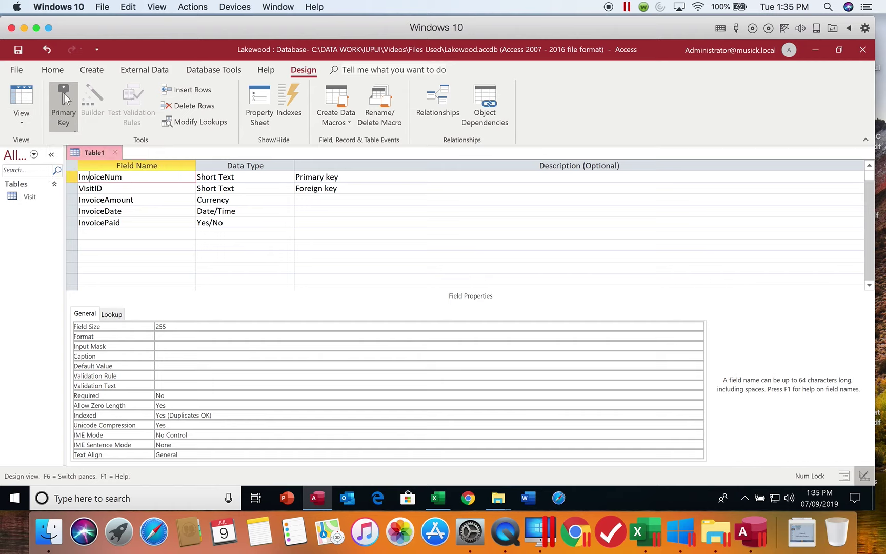
pyautogui.click(64, 119)
pyautogui.click(133, 200)
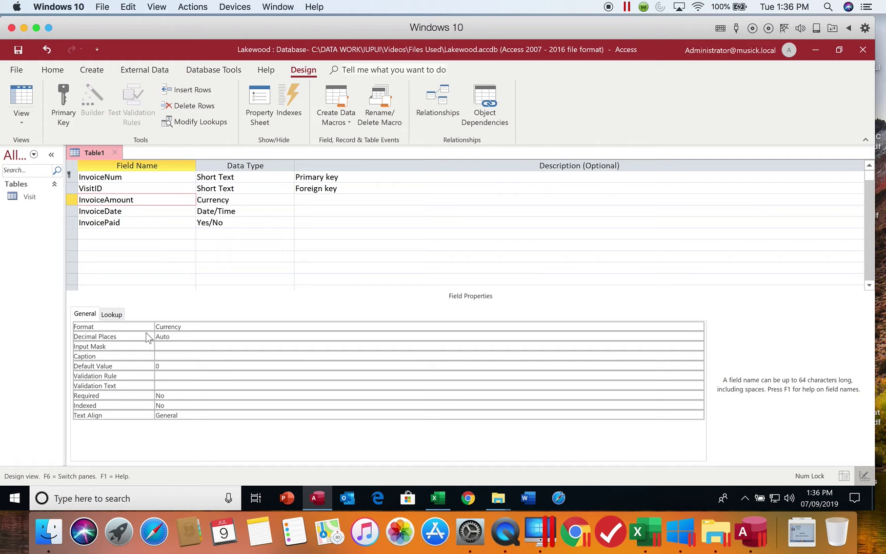
pyautogui.press('BackSpace')
pyautogui.press('BackSpace')
pyautogui.press('BackSpace')
# - Save the new table under the name Billing and close it
pyautogui.click(18, 50)
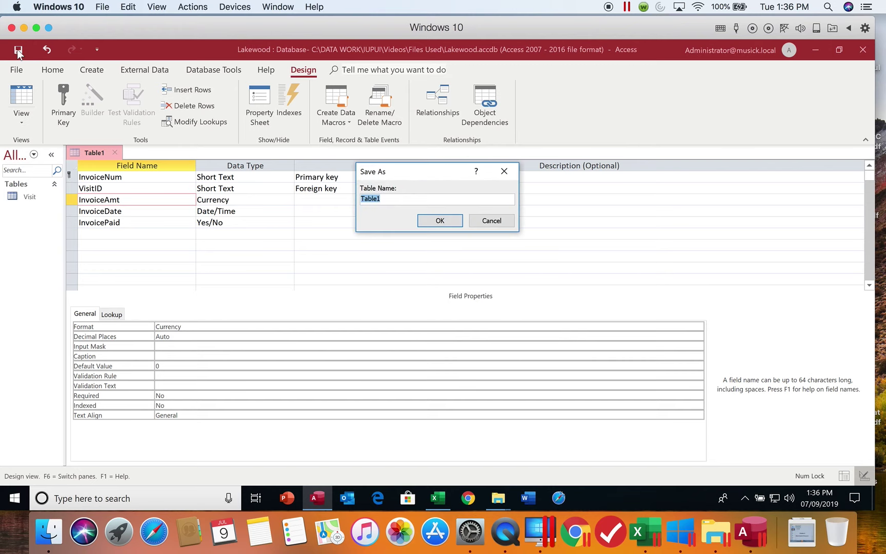
pyautogui.write('Billing')
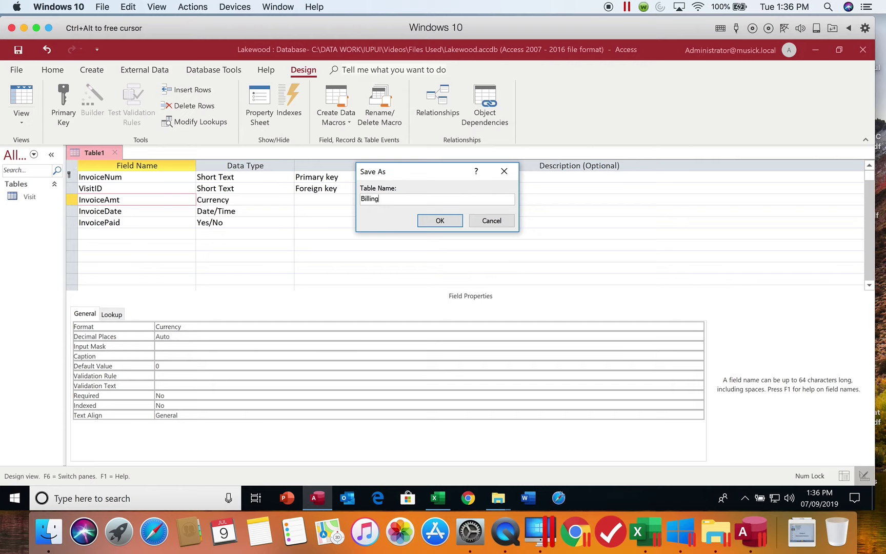
pyautogui.click(439, 221)
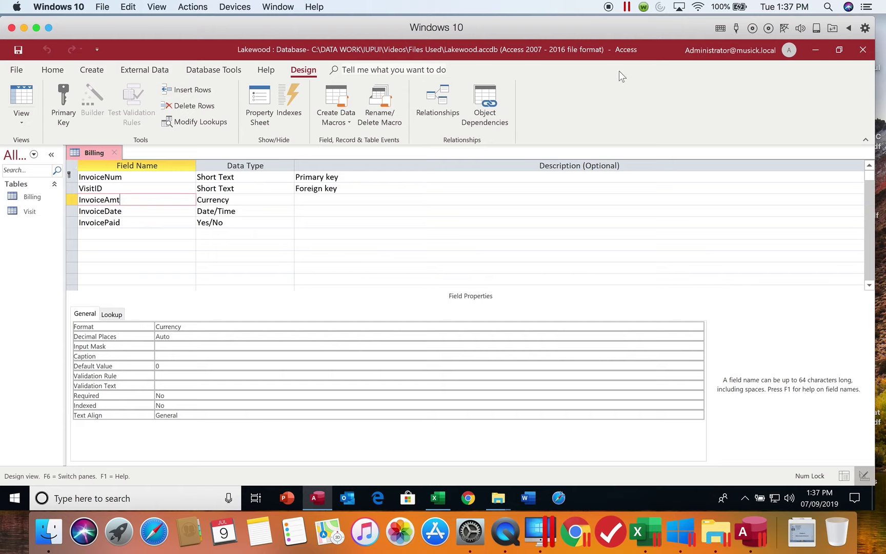
pyautogui.click(115, 152)
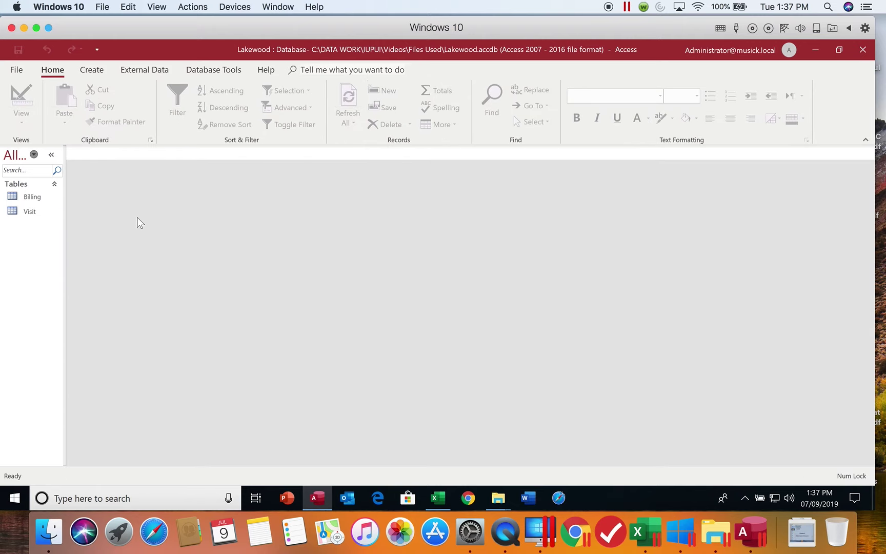